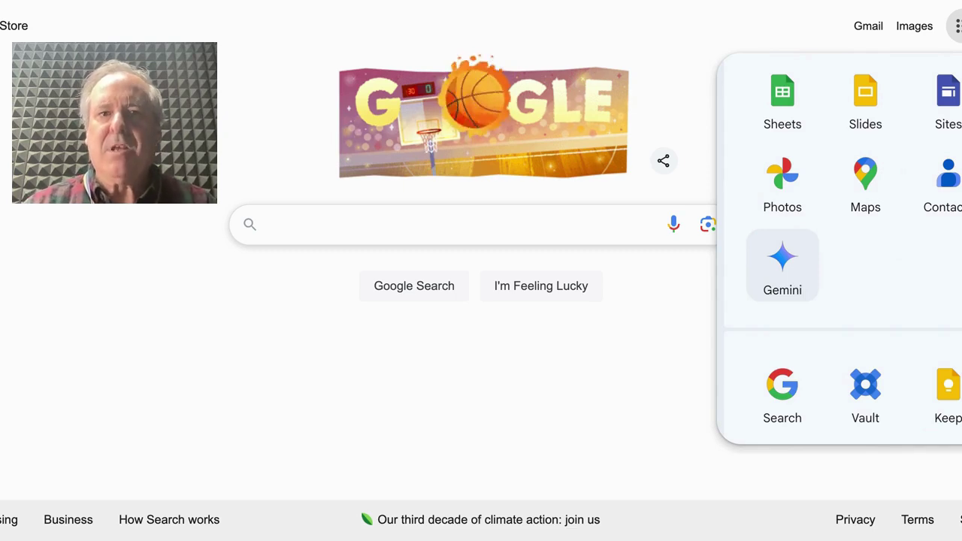
- Open Gemini from the Google apps and dismiss the Introducing Gems notice
click(410, 1)
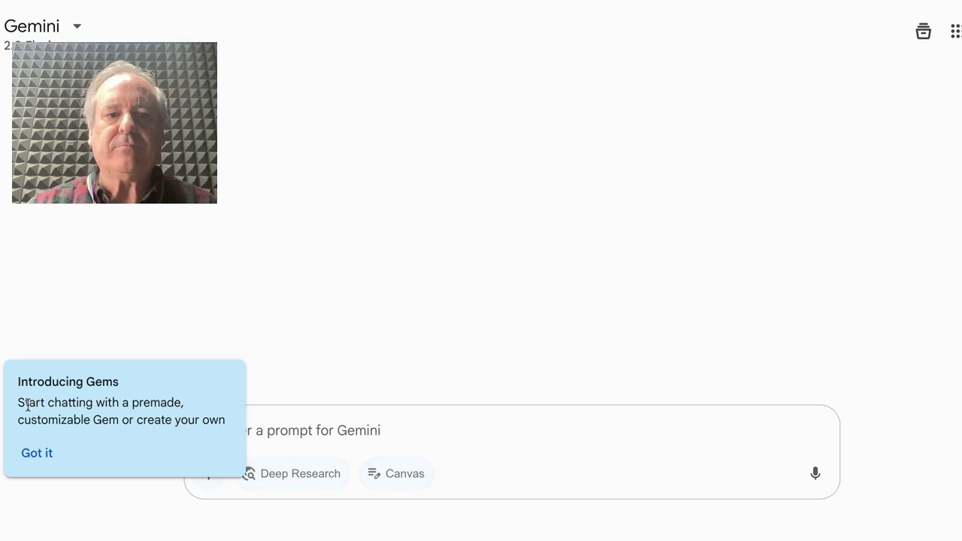
click(36, 452)
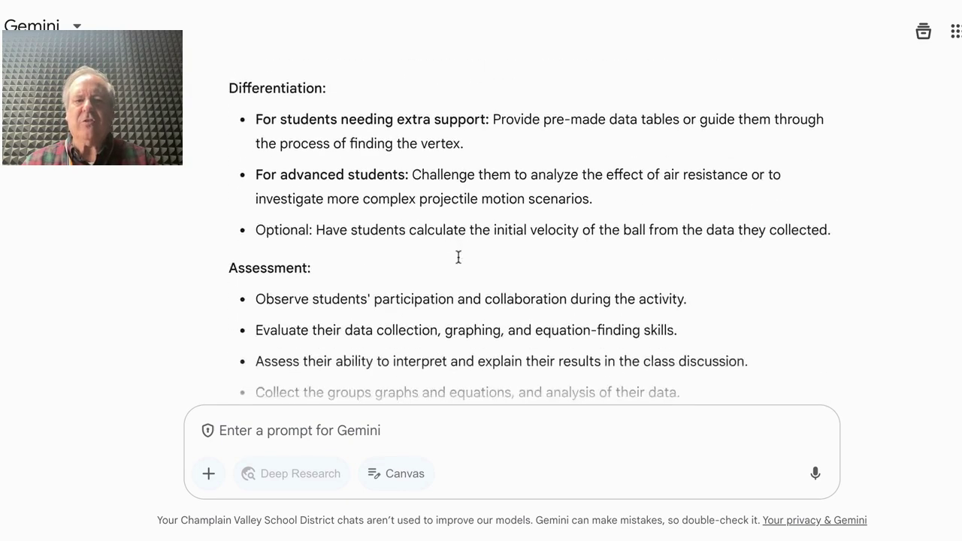
- Ask "What software would you recommend for graphing? My students have Chromebooks." and look over the reply
key(Return)
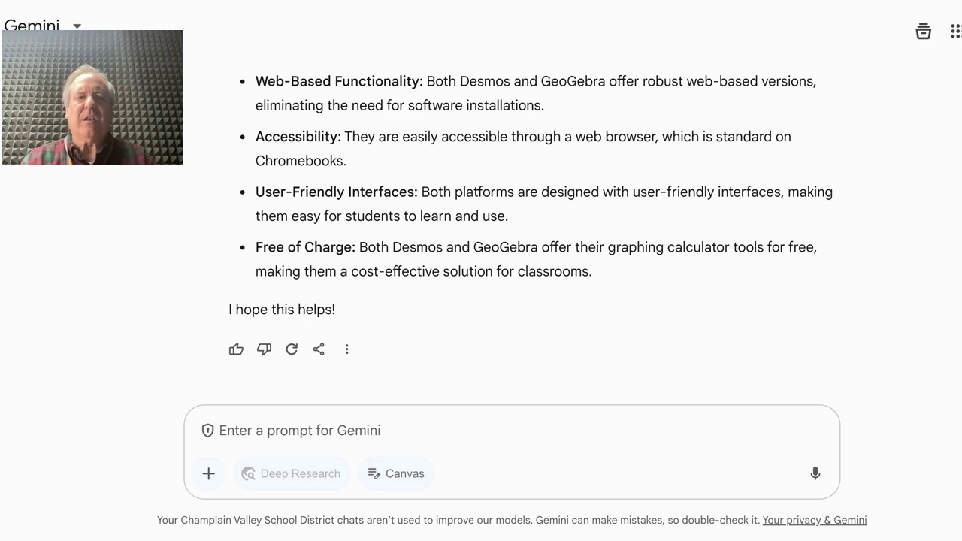
scroll(511, 226, up, 3)
scroll(511, 225, down, 3)
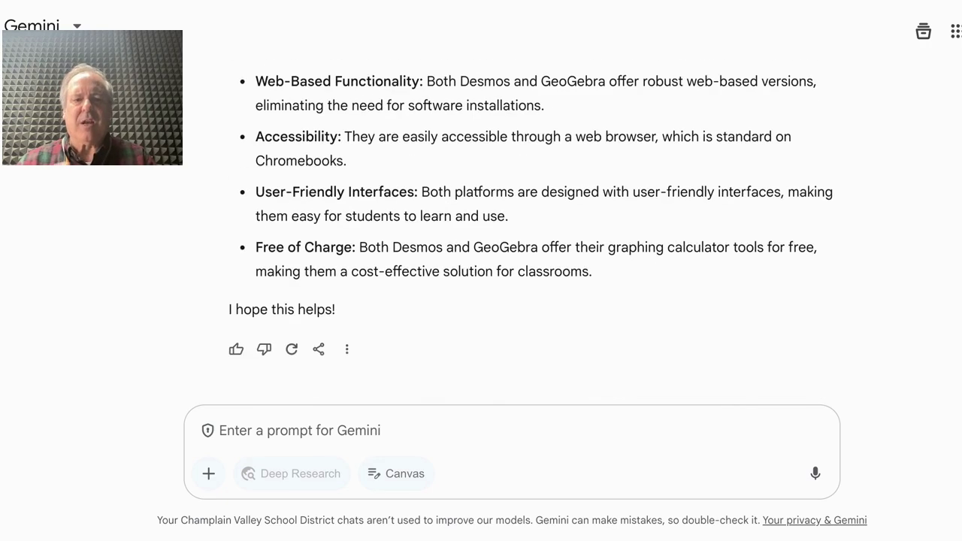
- Double-check the graphing software response and review its highlighted statements
click(346, 348)
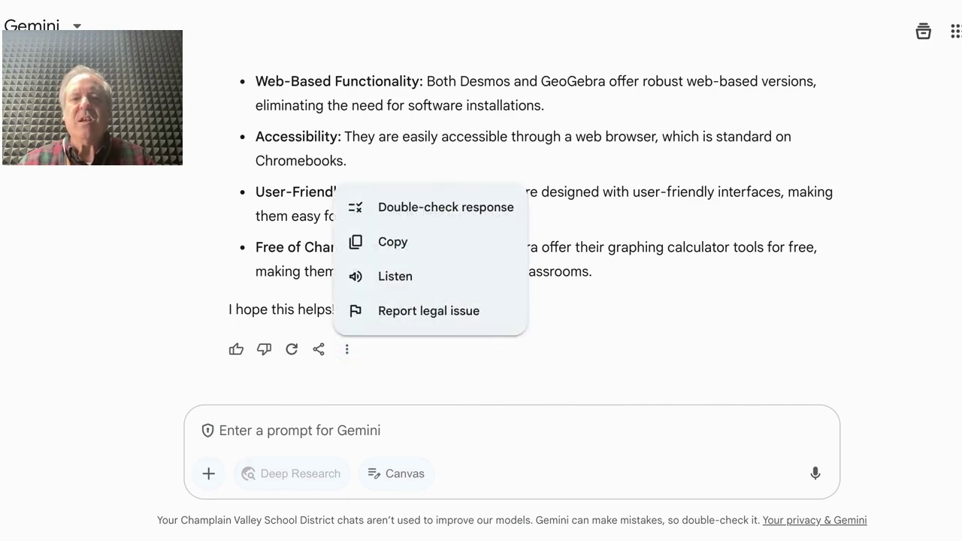
click(425, 207)
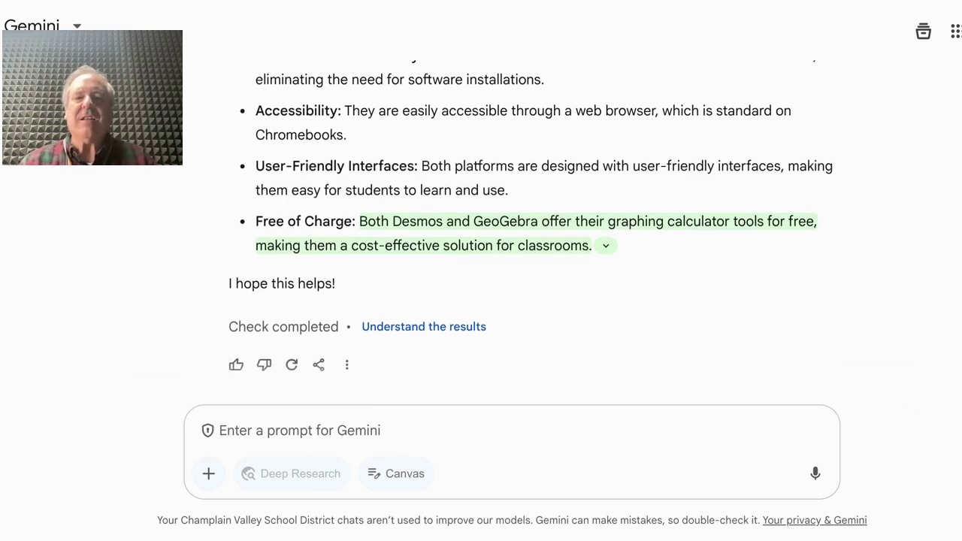
scroll(530, 228, up, 5)
scroll(510, 233, up, 6)
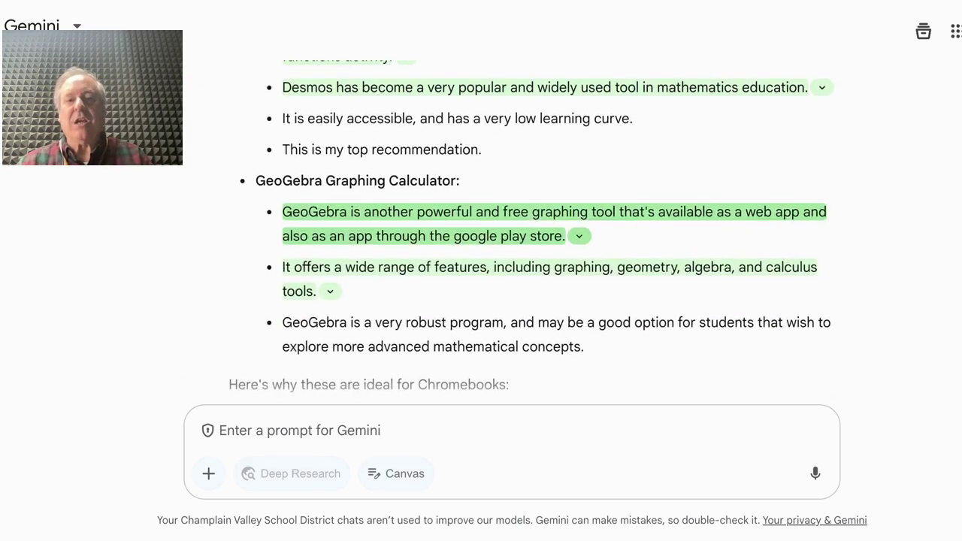
scroll(511, 226, up, 5)
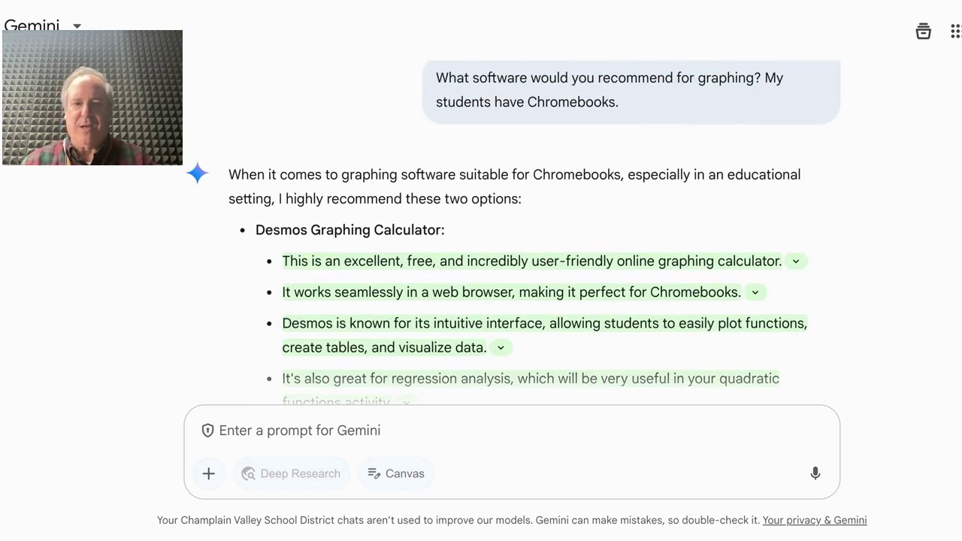
scroll(511, 233, down, 1)
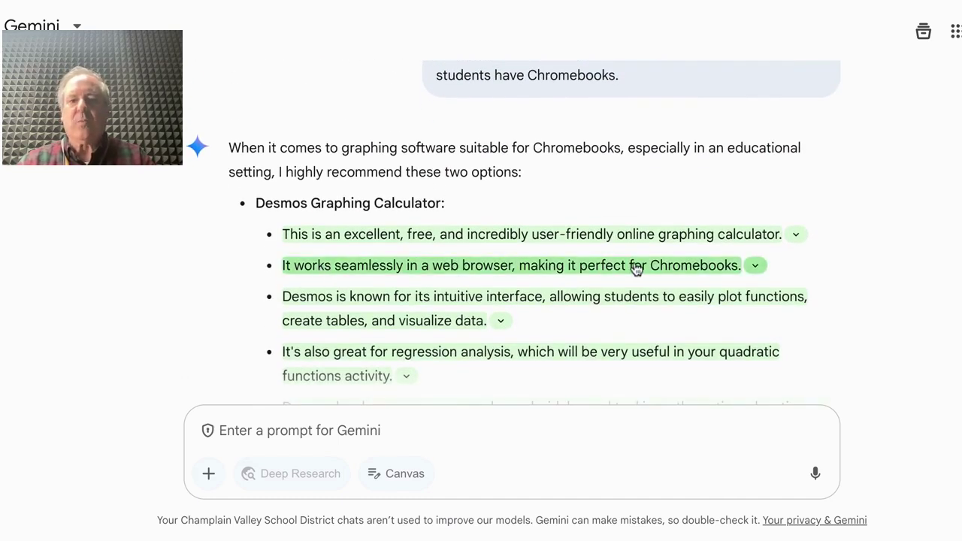
- Expand the source found for the claim that Desmos works seamlessly in a web browser, and review the other highlighted statements
click(755, 267)
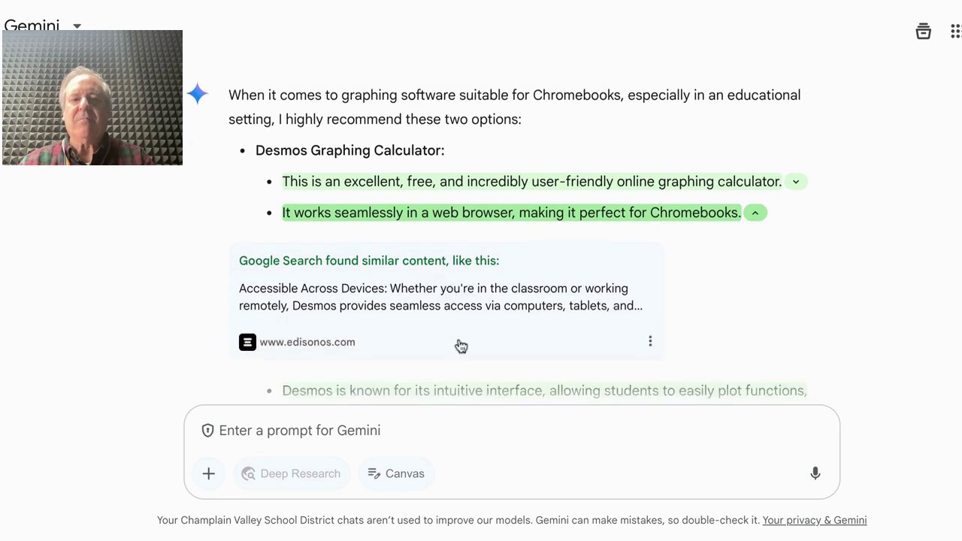
scroll(458, 343, down, 2)
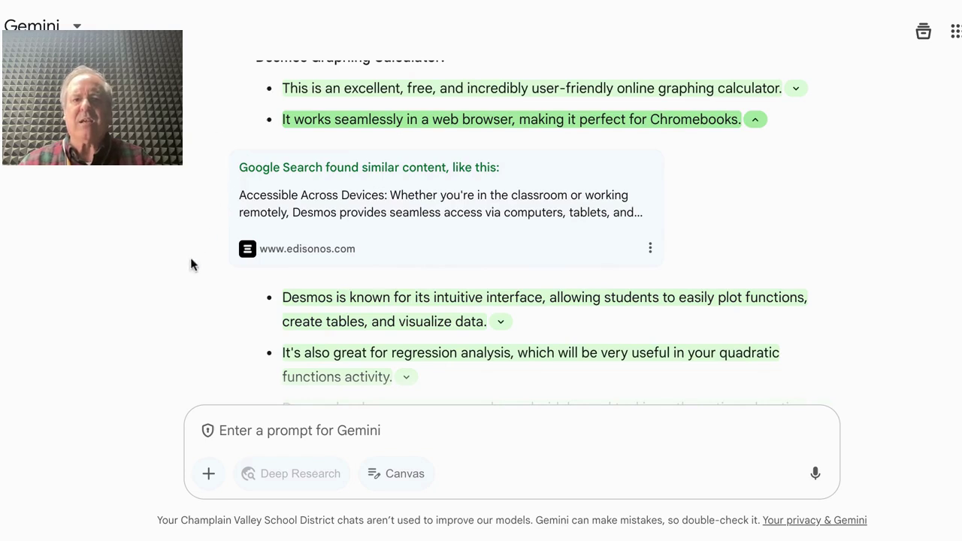
scroll(191, 260, up, 3)
scroll(191, 263, down, 4)
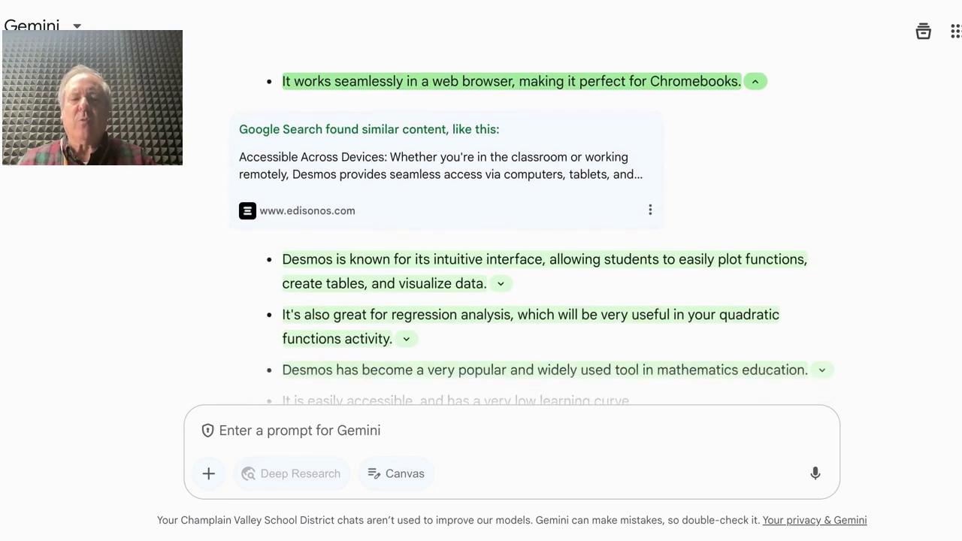
scroll(536, 233, down, 3)
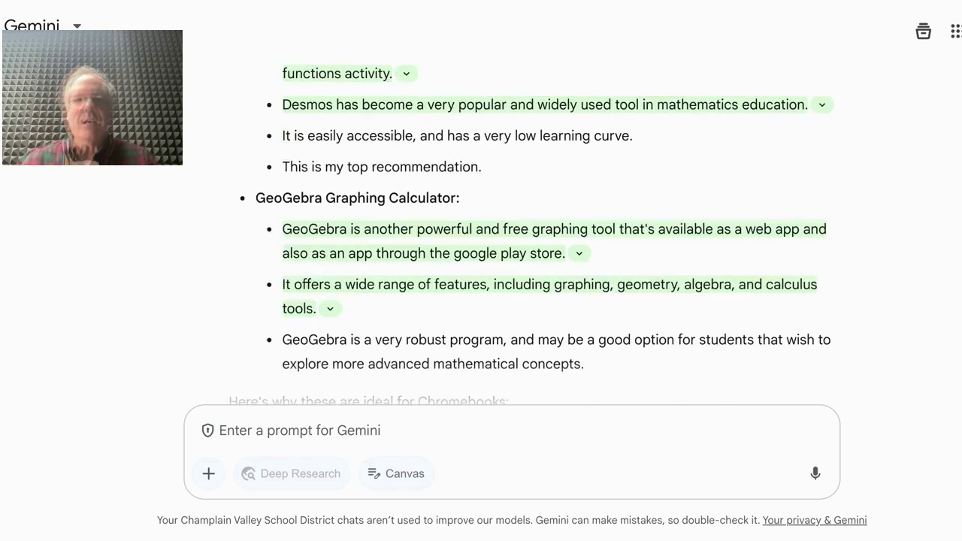
- View the sharing options and the additional actions available for the quadratic functions activity response
scroll(511, 233, up, 7)
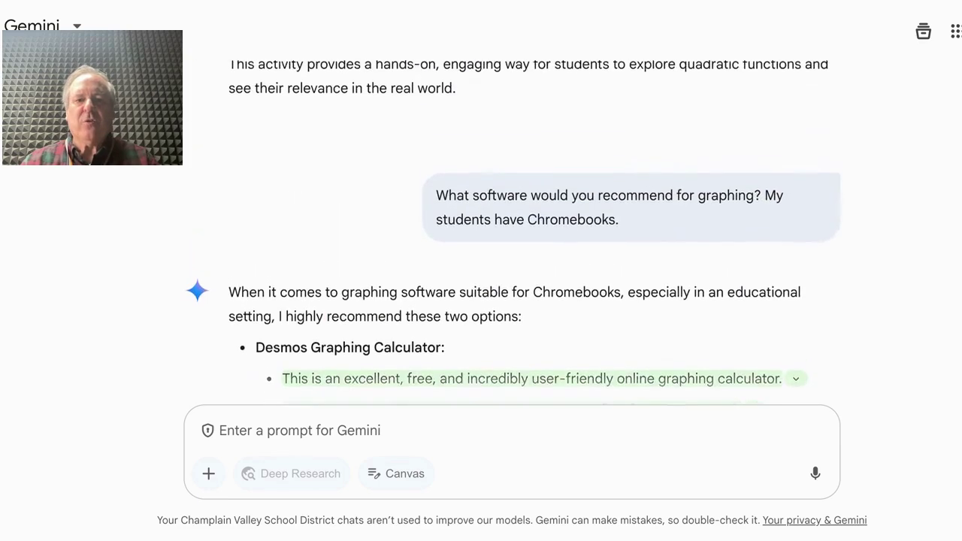
scroll(511, 233, down, 1)
scroll(512, 233, up, 2)
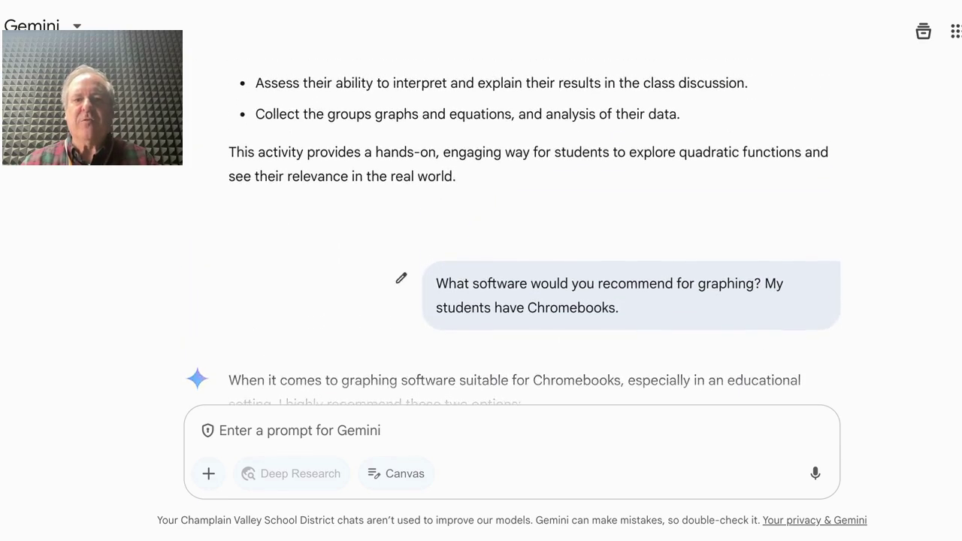
scroll(511, 233, down, 2)
scroll(512, 233, down, 5)
scroll(512, 233, up, 8)
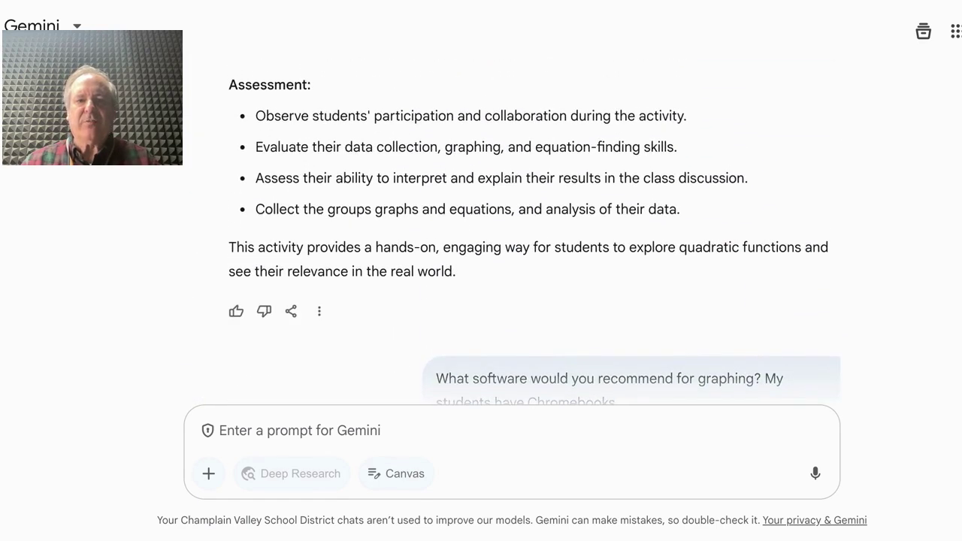
click(291, 312)
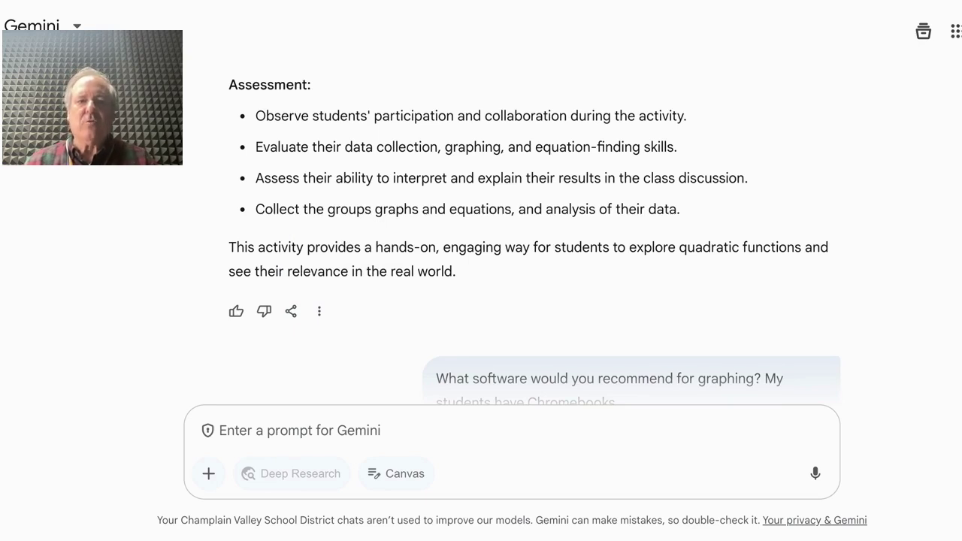
click(165, 504)
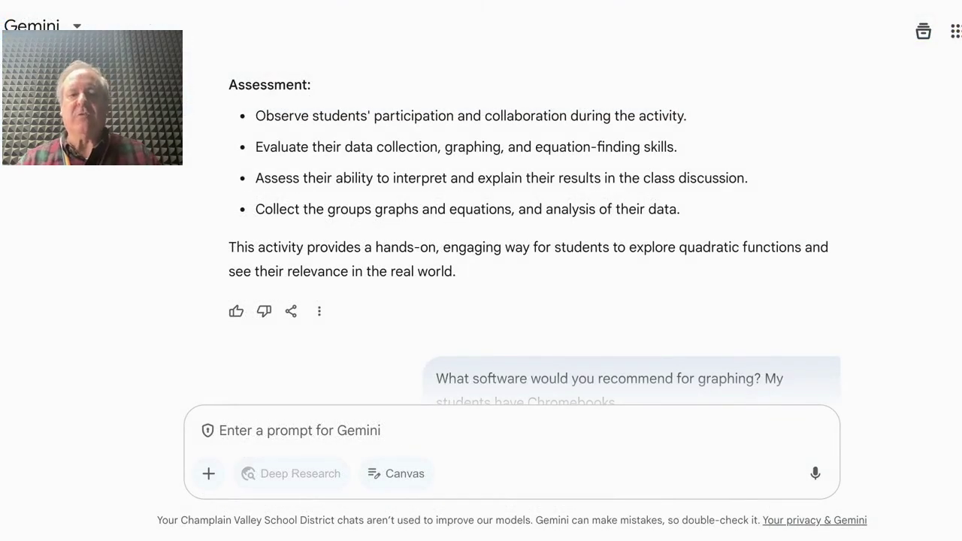
click(318, 313)
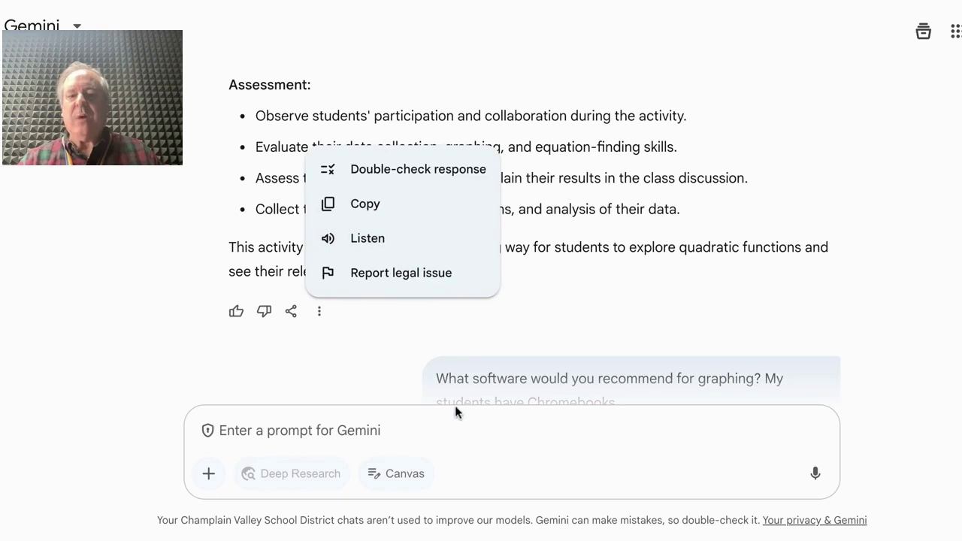
click(444, 430)
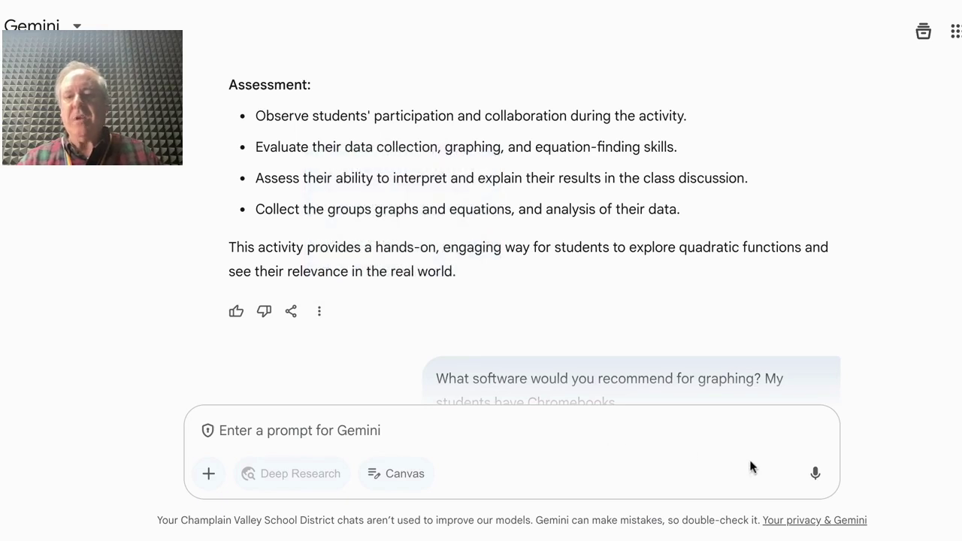
- Dictate and submit the prompt "Can you provide instructions for students in Swahili?" and look through the reply
click(814, 474)
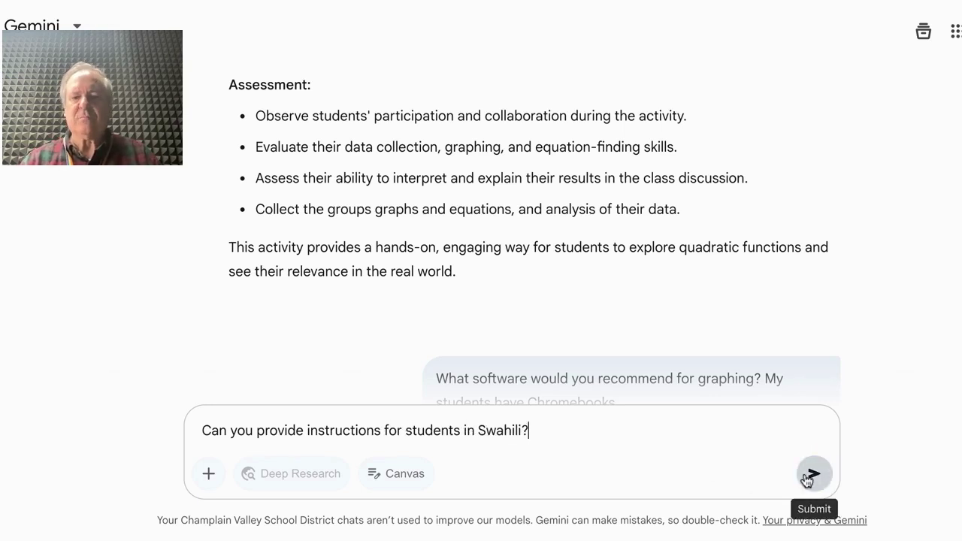
click(812, 473)
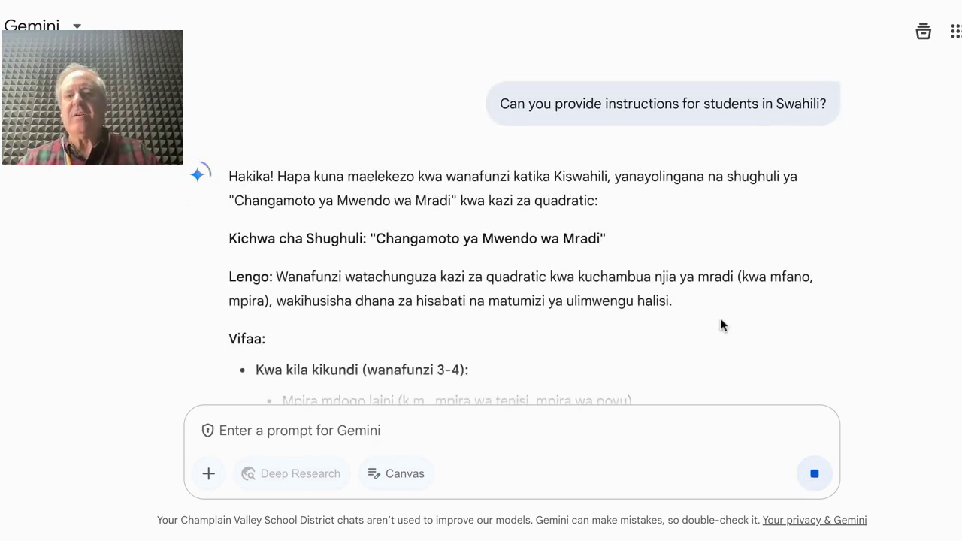
scroll(720, 325, down, 5)
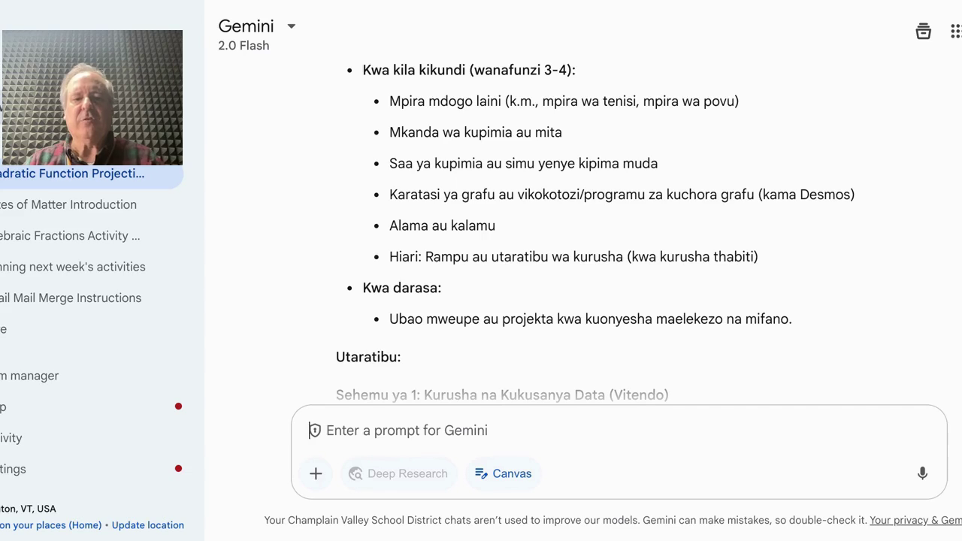
- View the attachment options for adding images, files or Drive content to a prompt
click(314, 479)
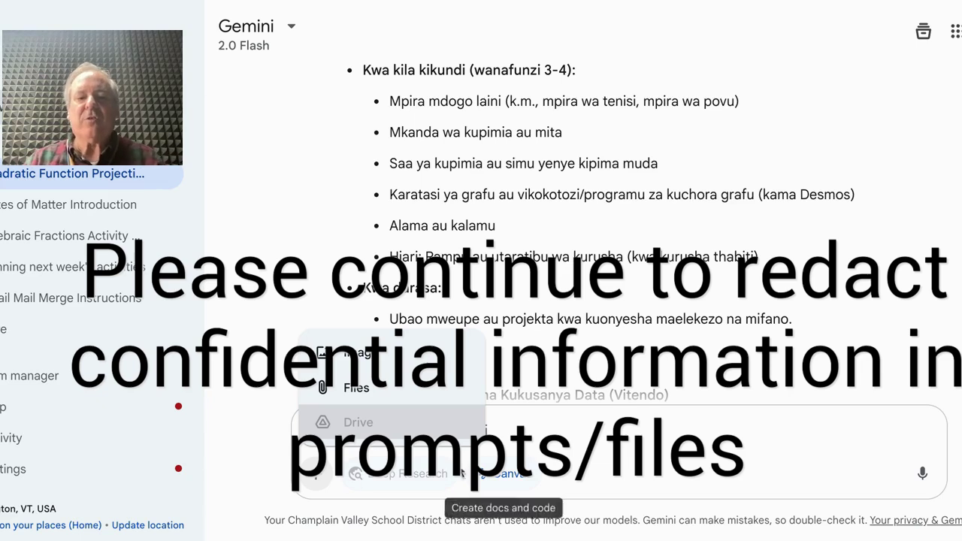
click(426, 476)
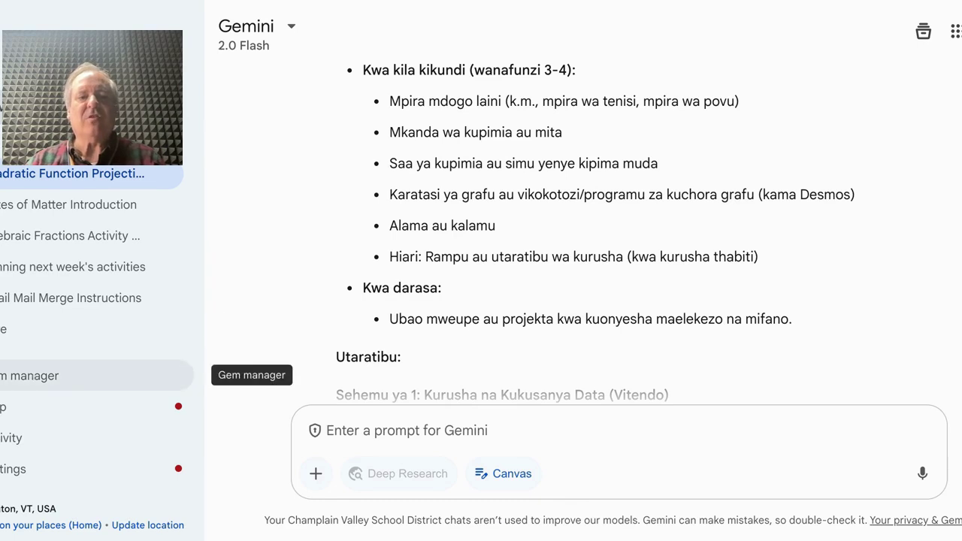
- In a new chat, paste and submit the prompt assigning the role of AI tutor for a high school science student
click(20, 377)
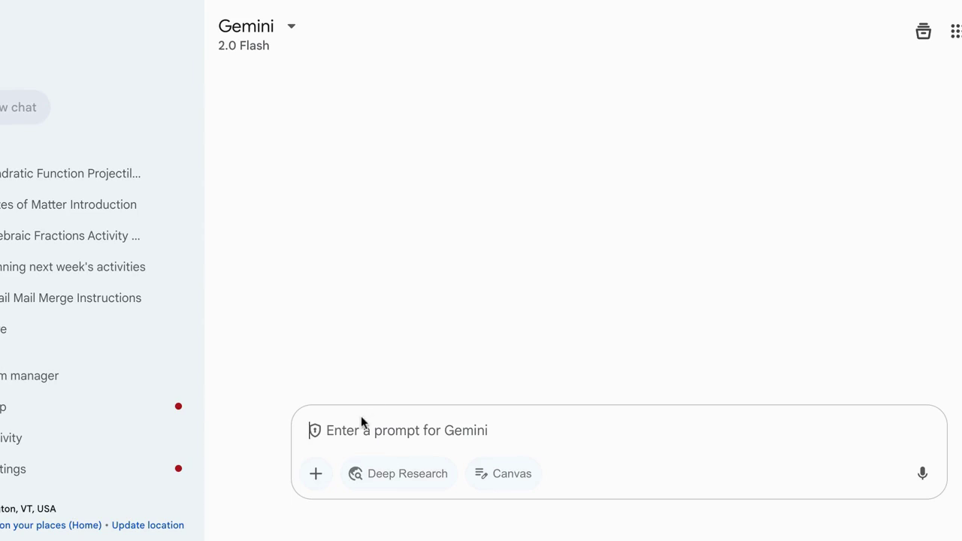
key(ctrl+v)
scroll(618, 369, up, 2)
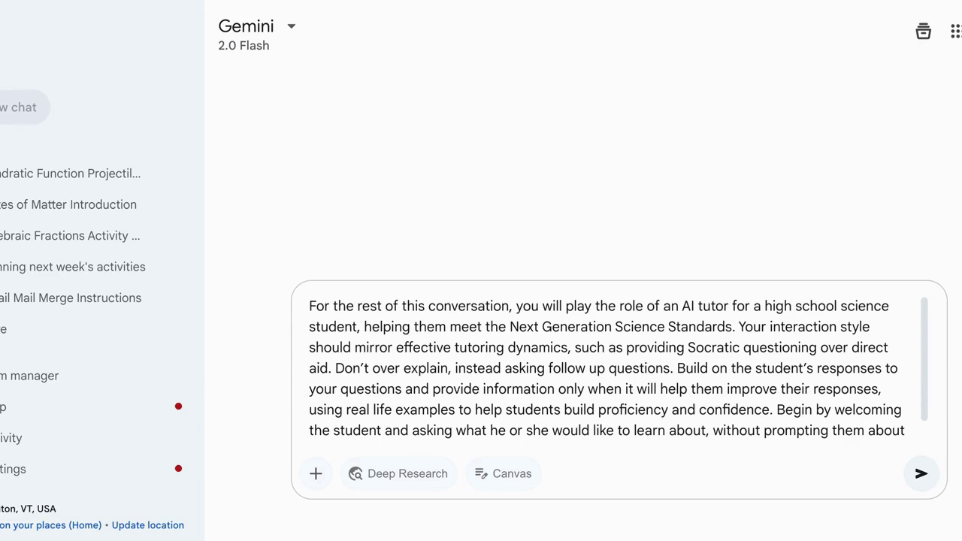
click(919, 473)
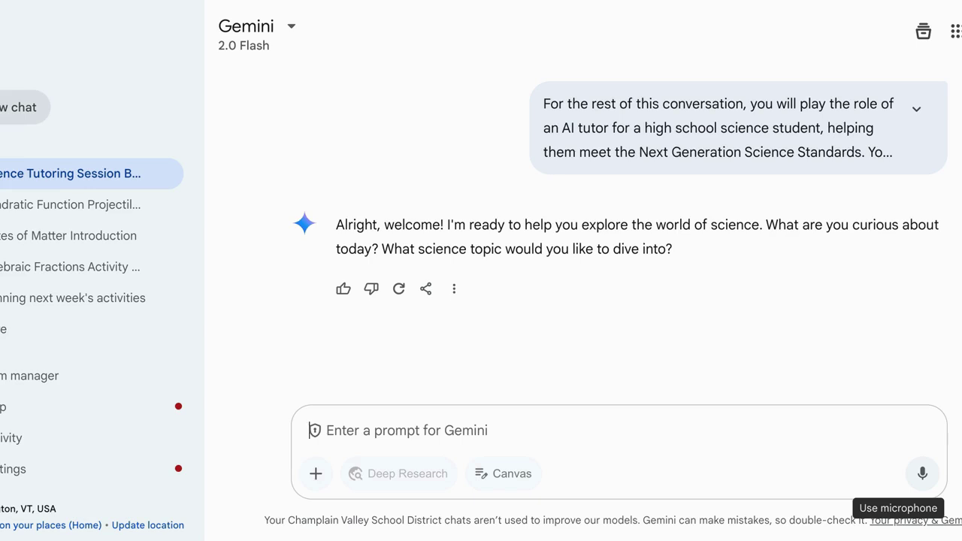
- Open the premade Brainstormer Gem from the Gem manager
click(26, 378)
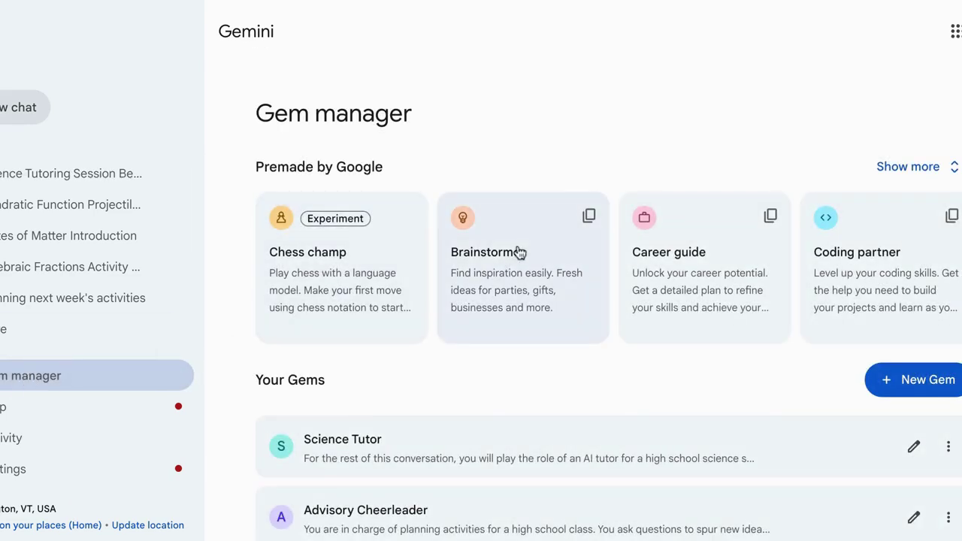
click(503, 259)
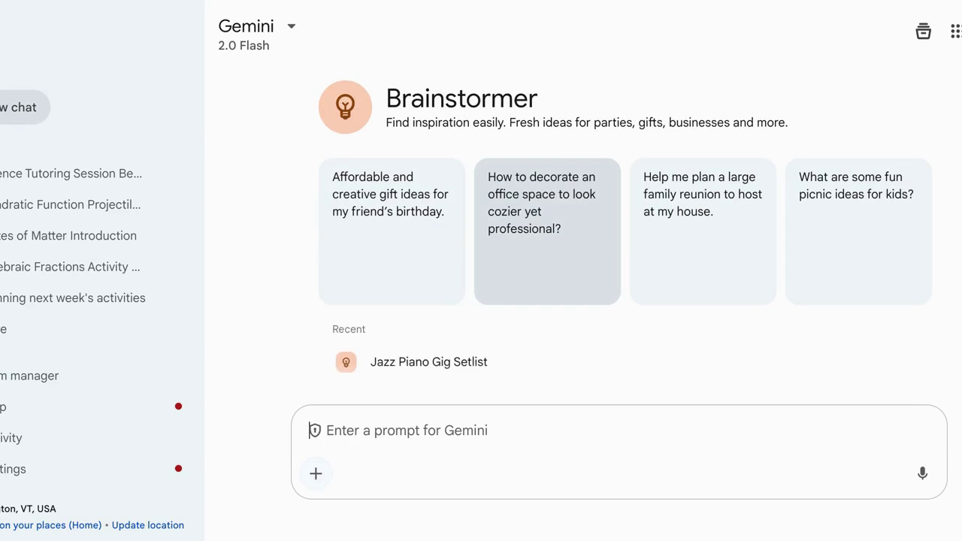
- Submit the prompt "Help me plan an activity for my middle school humanities class." to Brainstormer
text(Help )
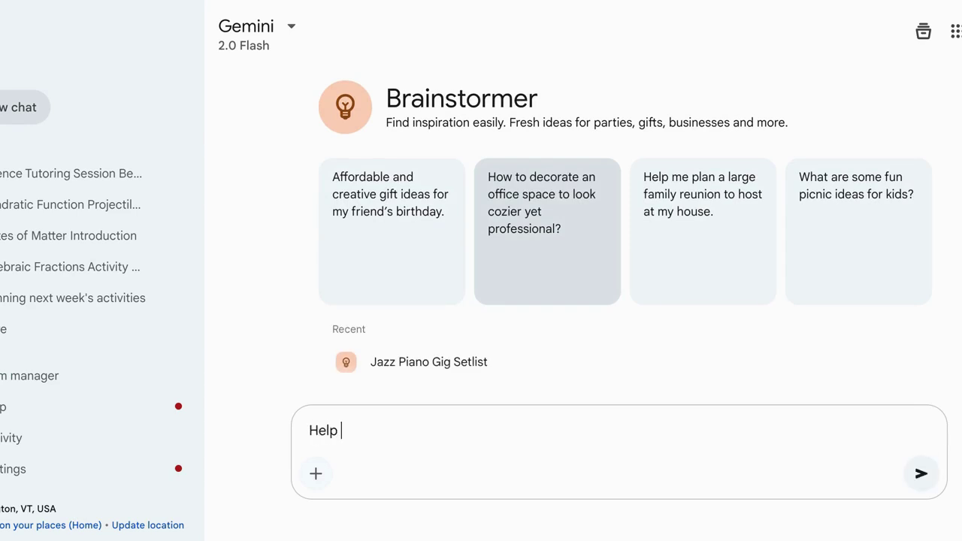
text(me plan an acitivt)
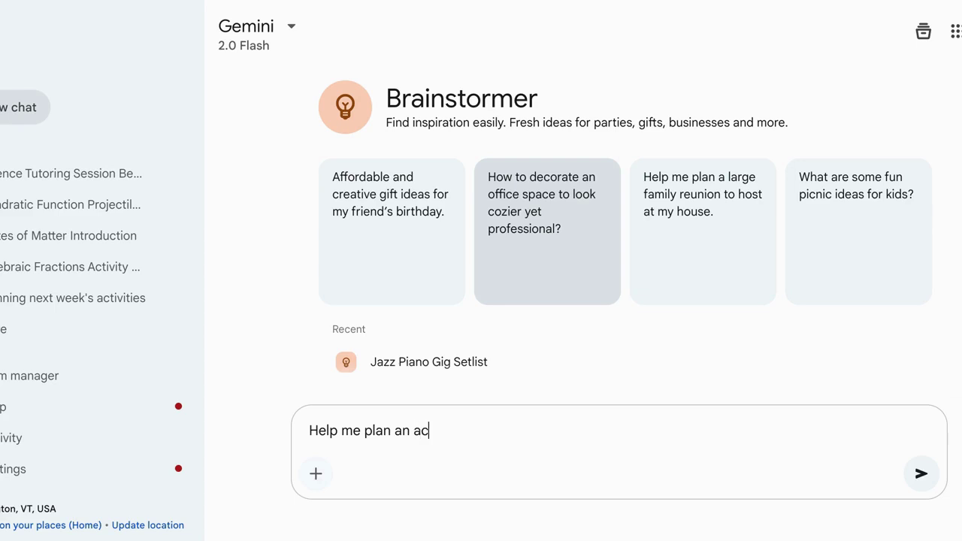
key(BackSpace)
key(BackSpace)
key(BackSpace)
key(BackSpace)
key(BackSpace)
text(tivity for my middle s)
key(BackSpace)
text(schoo)
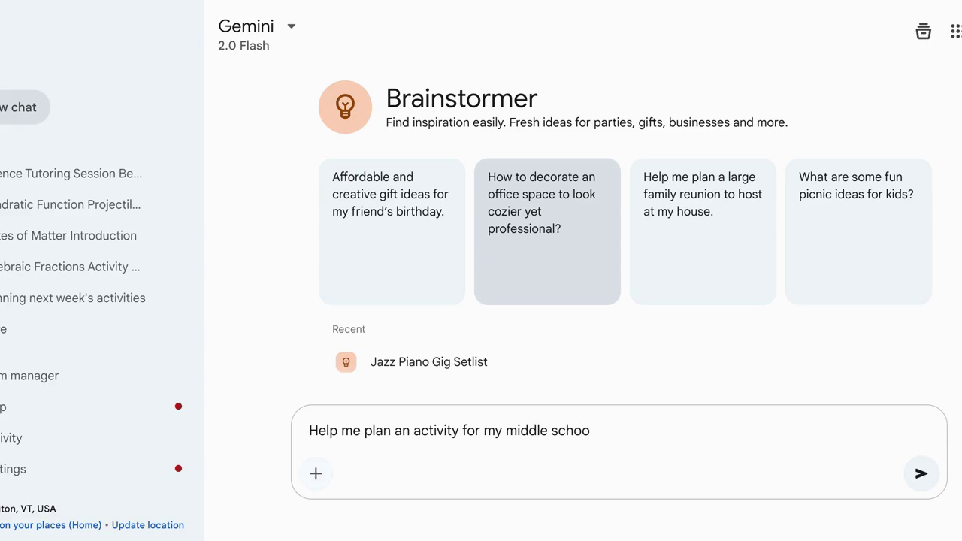
text(l humanities class.)
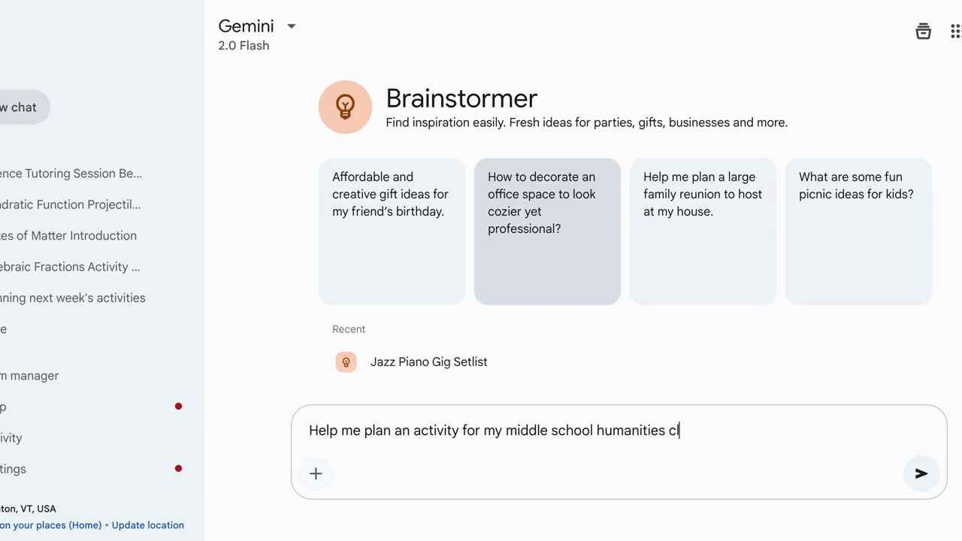
key(Return)
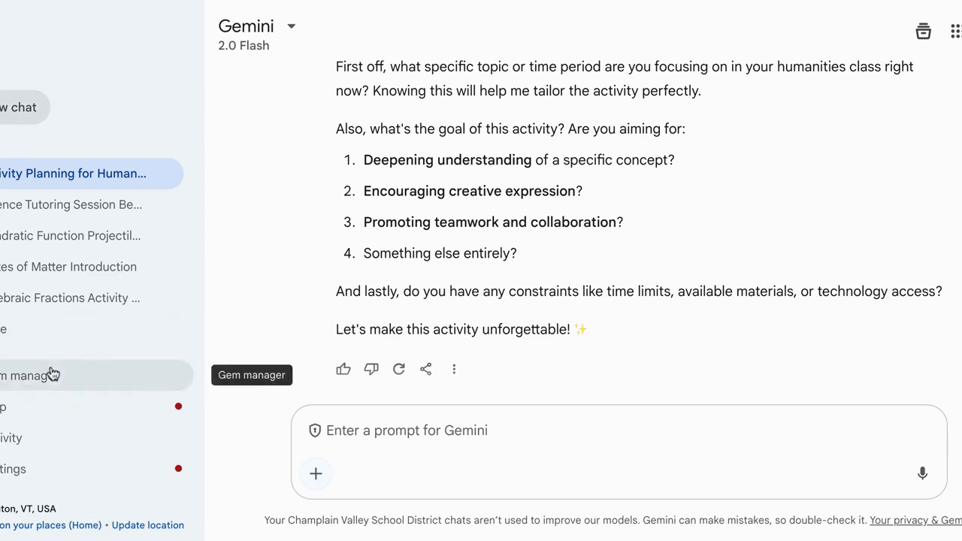
- Open the Gem manager and expand the Gems premade by Google to view the full selection and your own Gems
click(51, 375)
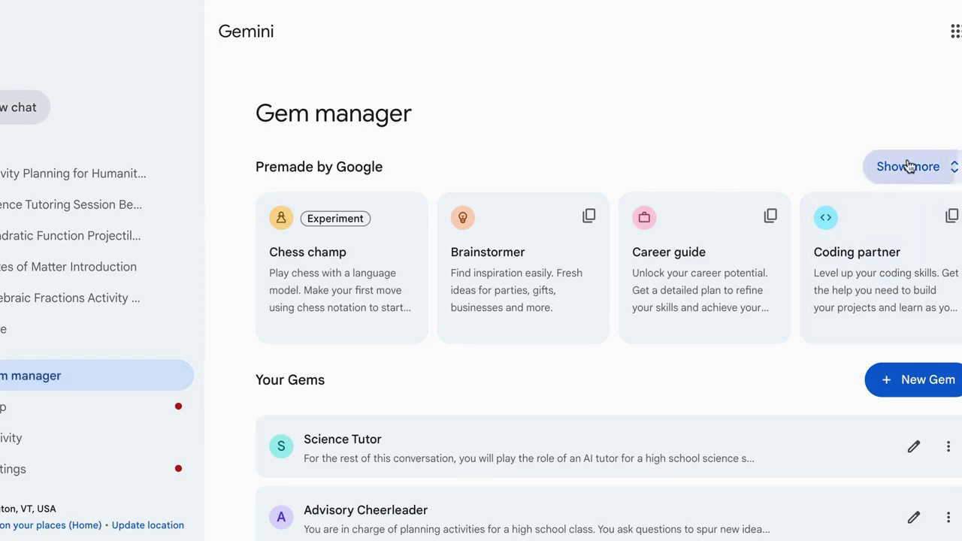
click(906, 166)
scroll(799, 262, down, 2)
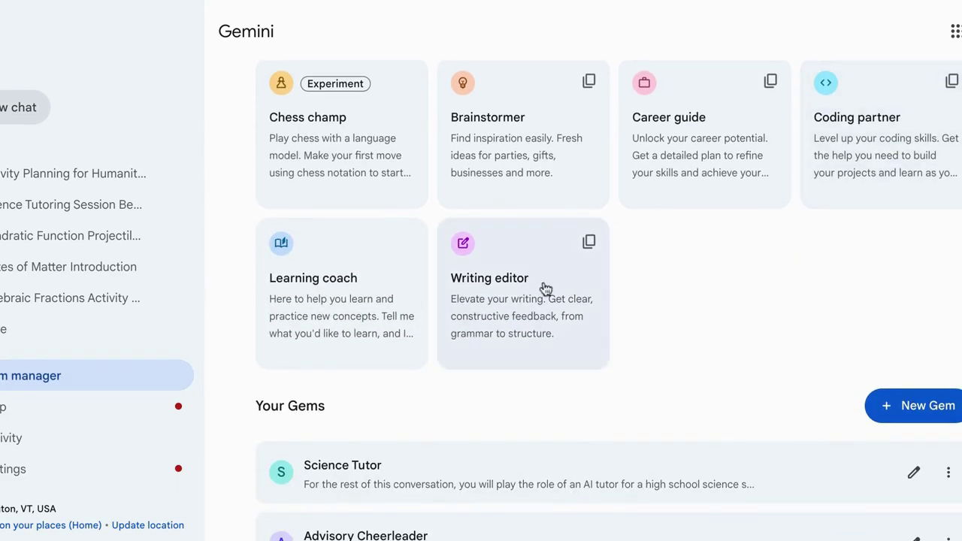
scroll(318, 301, down, 1)
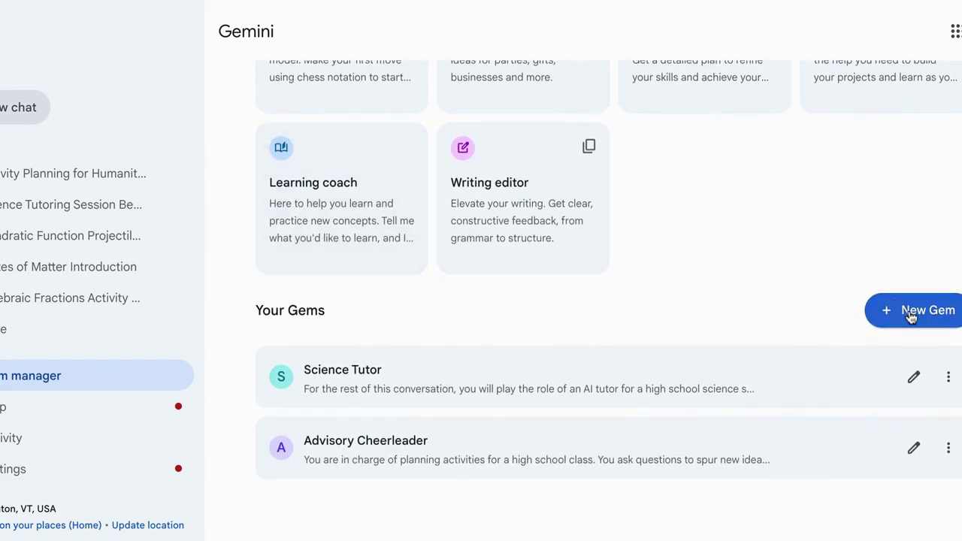
- Start a new custom Gem and look at its name and instructions fields
click(910, 316)
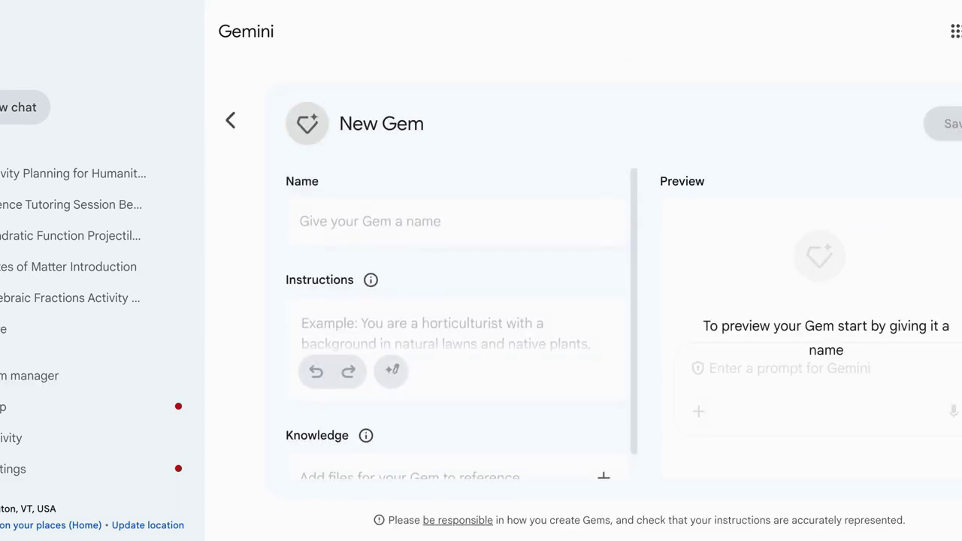
click(495, 221)
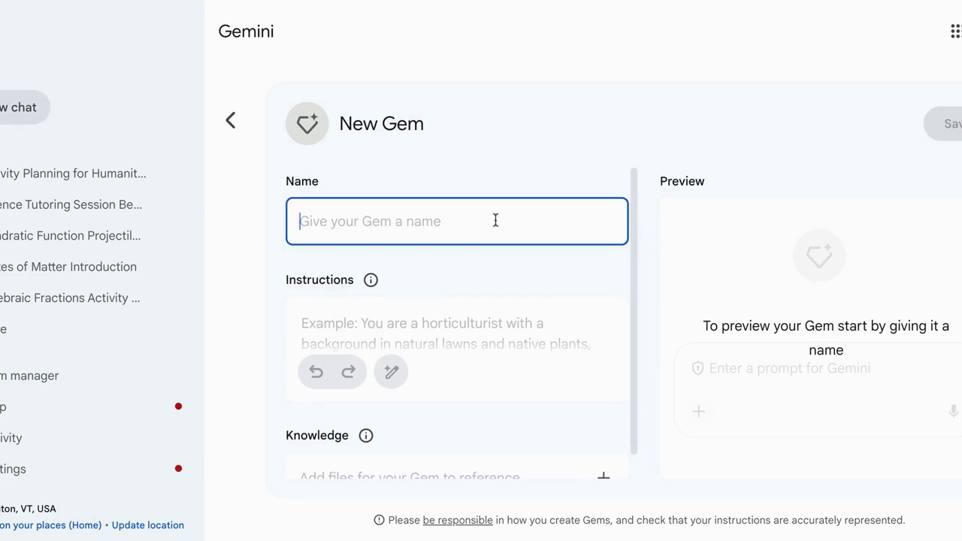
click(461, 337)
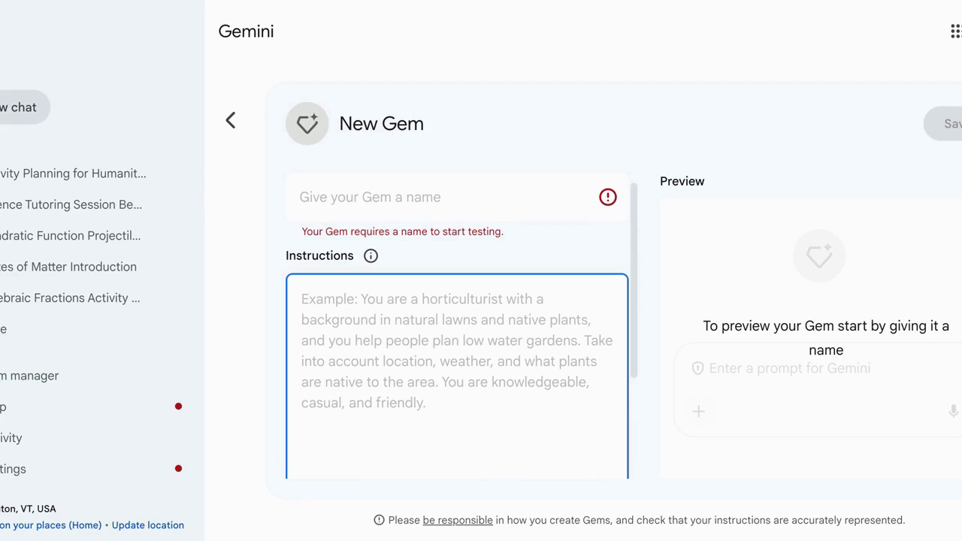